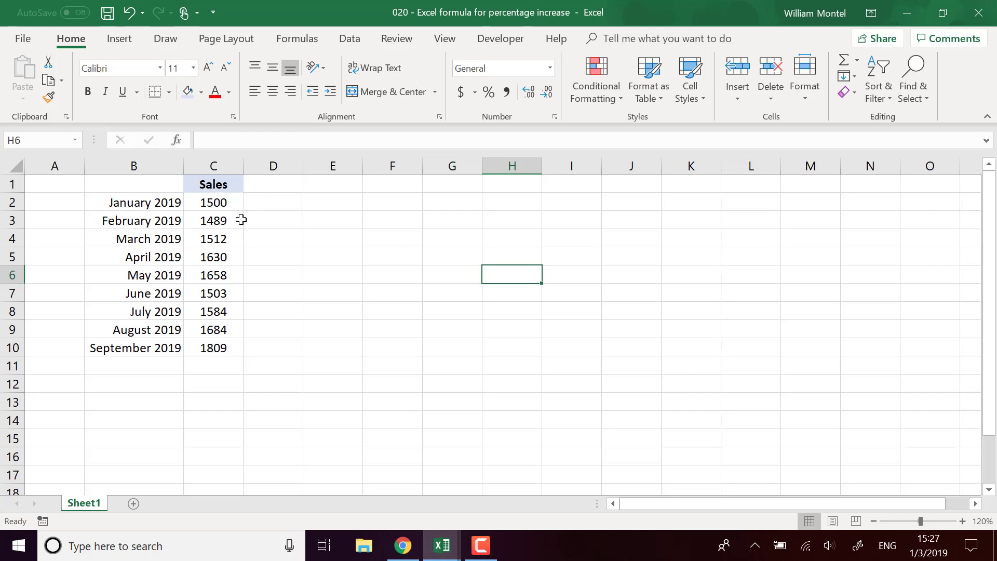
Step: Enter the percentage-change formula =(C3-C2)/C2 in cell D3 for February 2019
{"action": "left_click", "coordinate": [234, 218]}
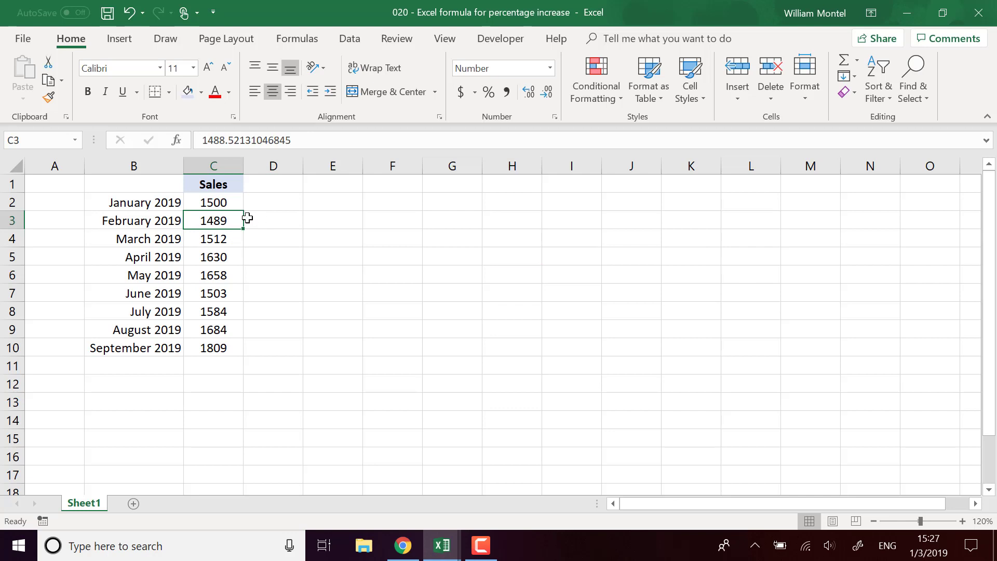
{"action": "left_click", "coordinate": [296, 220]}
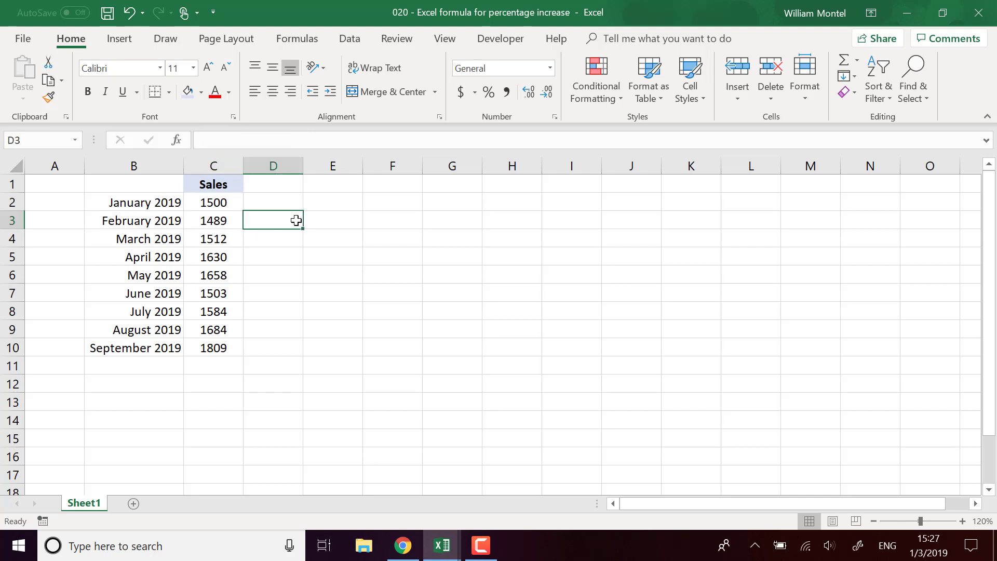
{"action": "type", "text": "="}
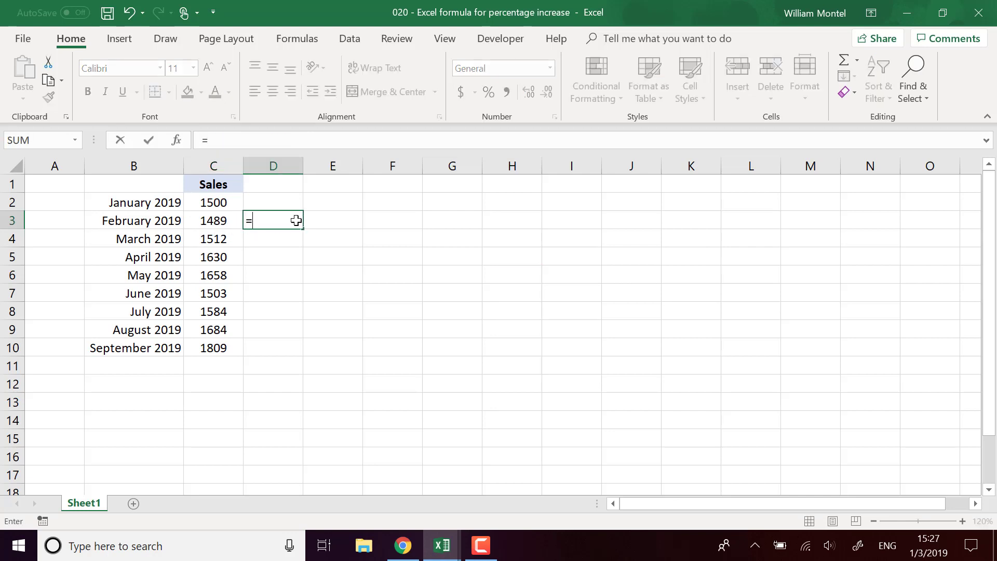
{"action": "type", "text": "("}
{"action": "left_click", "coordinate": [215, 220]}
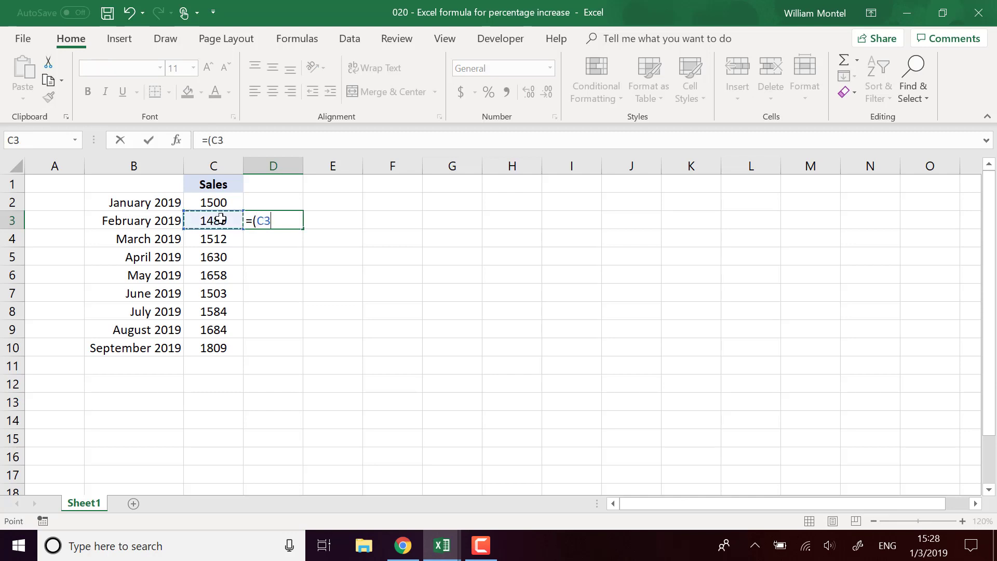
{"action": "type", "text": "_"}
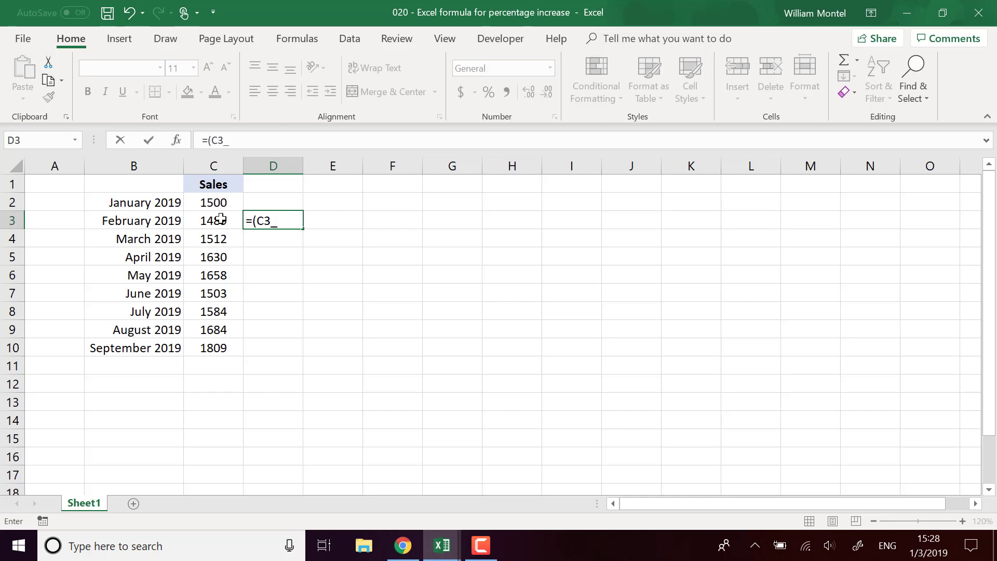
{"action": "key", "text": "BackSpace"}
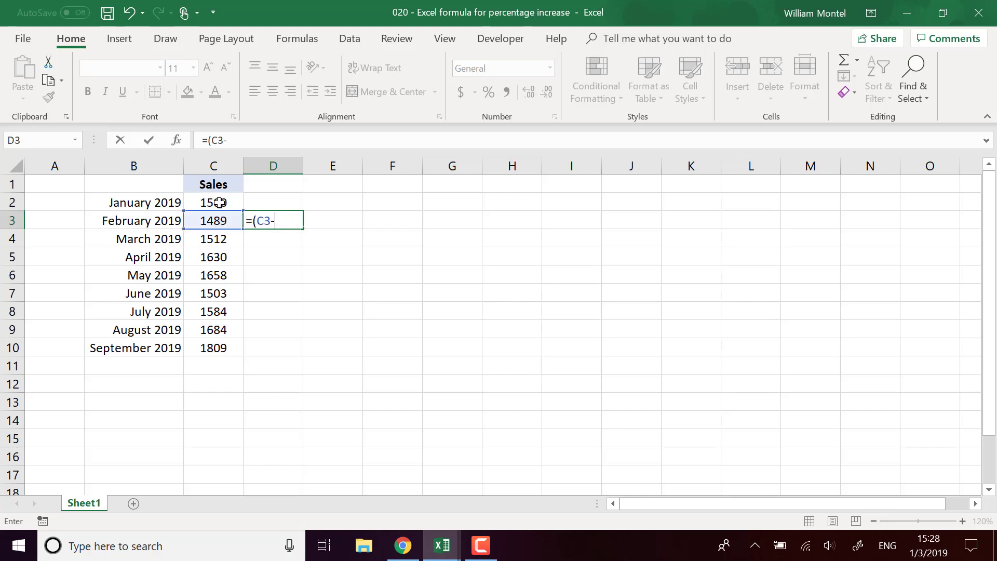
{"action": "left_click", "coordinate": [221, 203]}
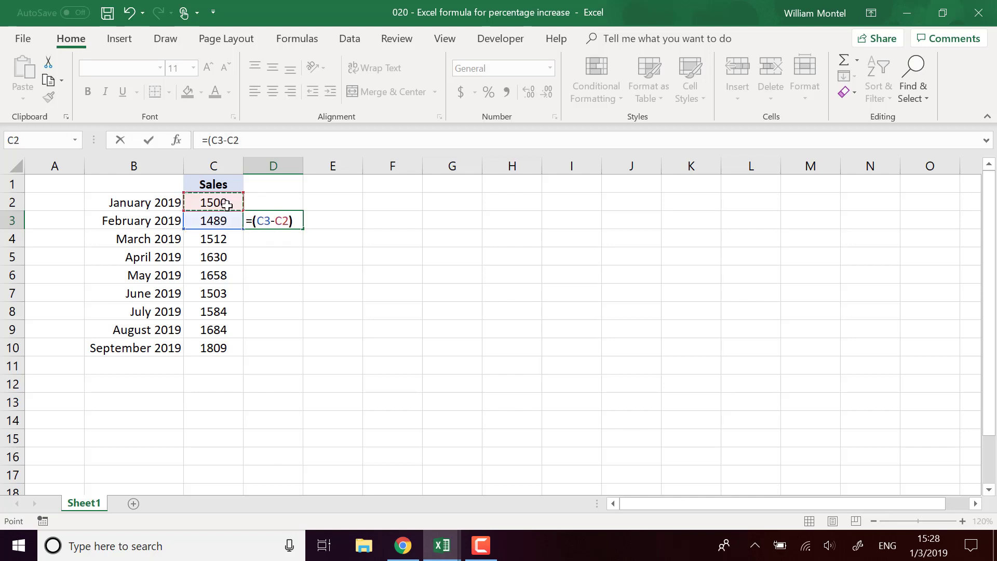
{"action": "type", "text": ")/"}
{"action": "left_click", "coordinate": [225, 204]}
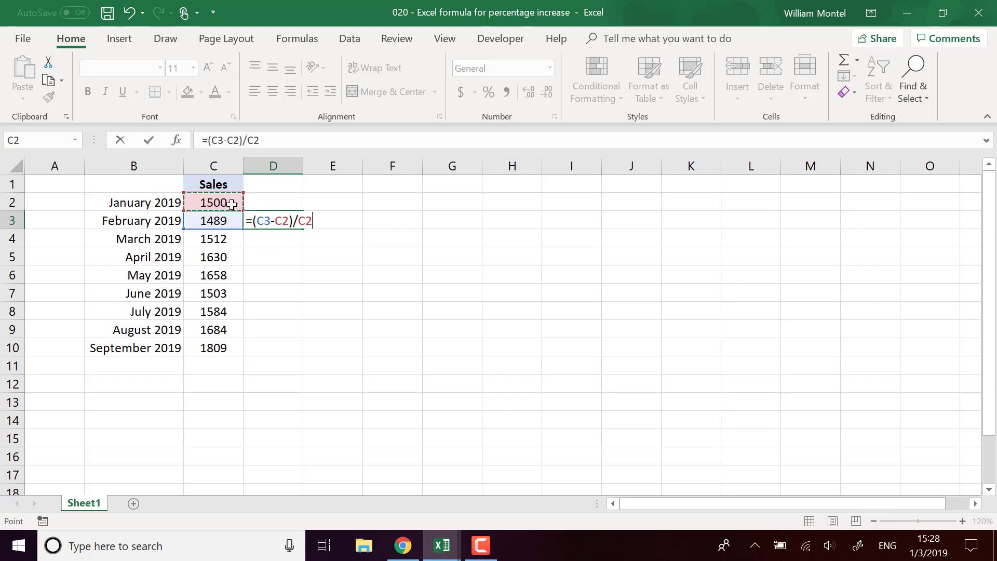
{"action": "key", "text": "Return"}
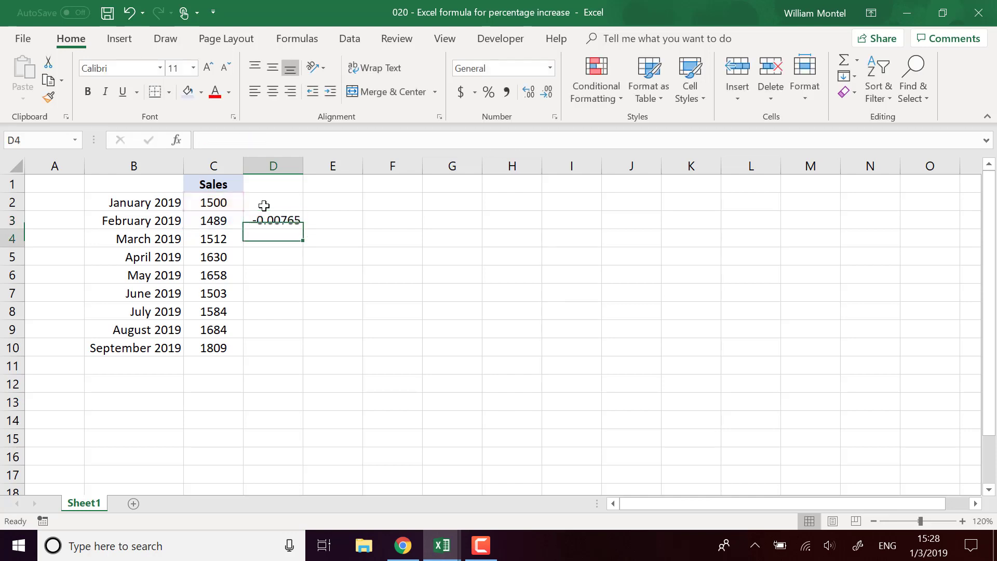
Step: Format the result in D3 as a percentage with one decimal place
{"action": "left_click", "coordinate": [284, 218]}
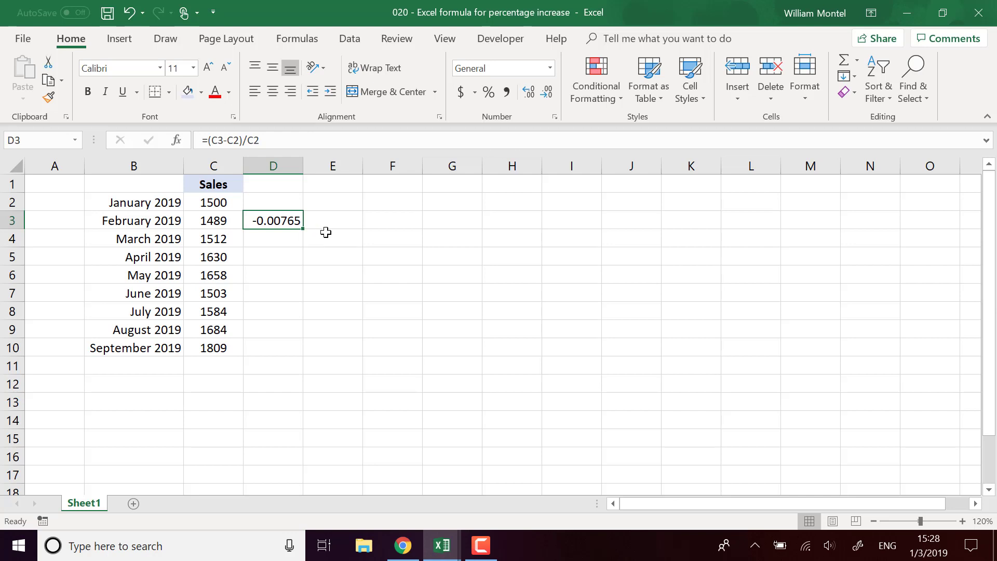
{"action": "left_click", "coordinate": [491, 97]}
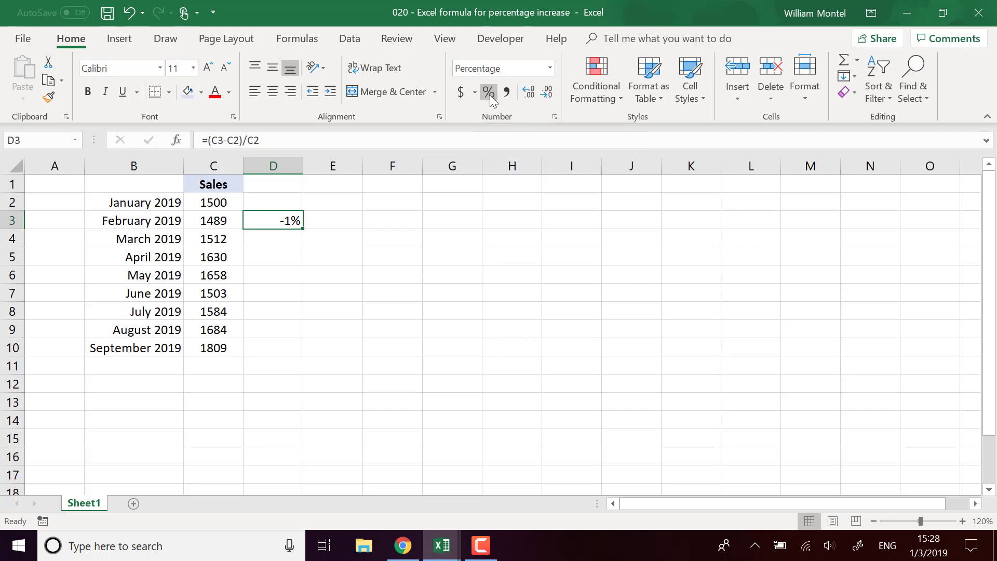
{"action": "left_click", "coordinate": [528, 97]}
{"action": "left_click", "coordinate": [309, 254]}
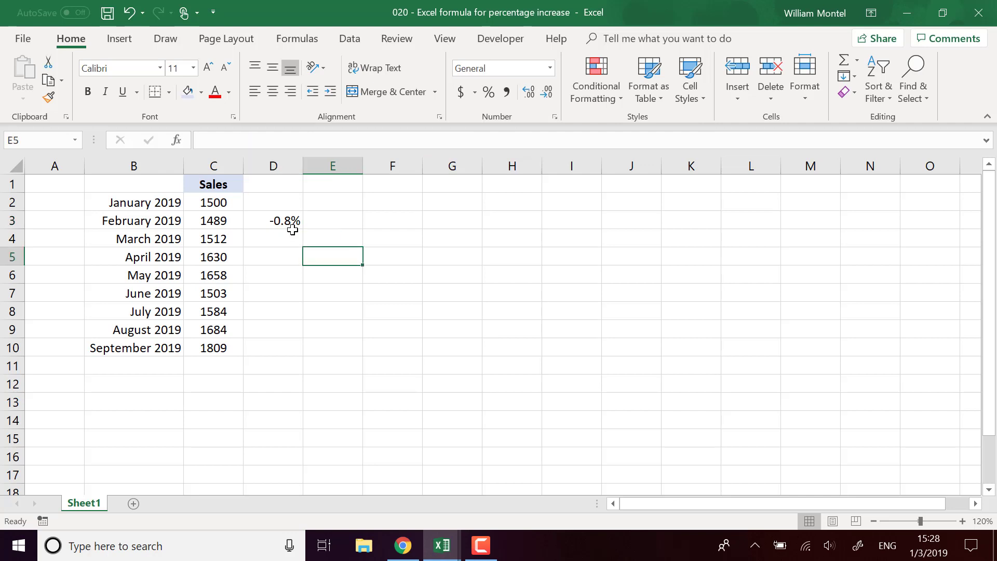
Step: Fill the percentage-change formula from D3 down to D10, through September 2019
{"action": "left_click", "coordinate": [289, 225]}
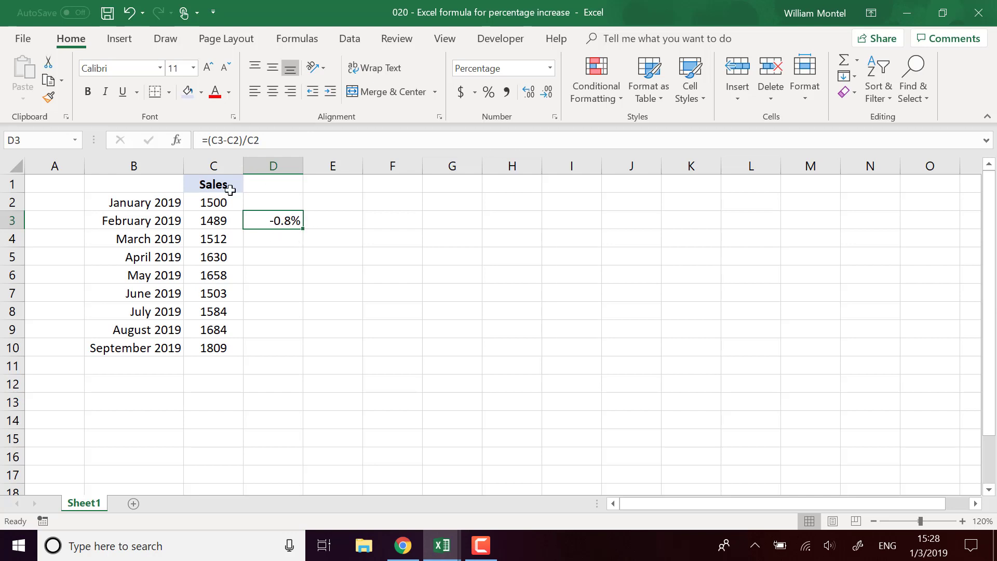
{"action": "left_click", "coordinate": [221, 221]}
{"action": "left_click", "coordinate": [222, 201]}
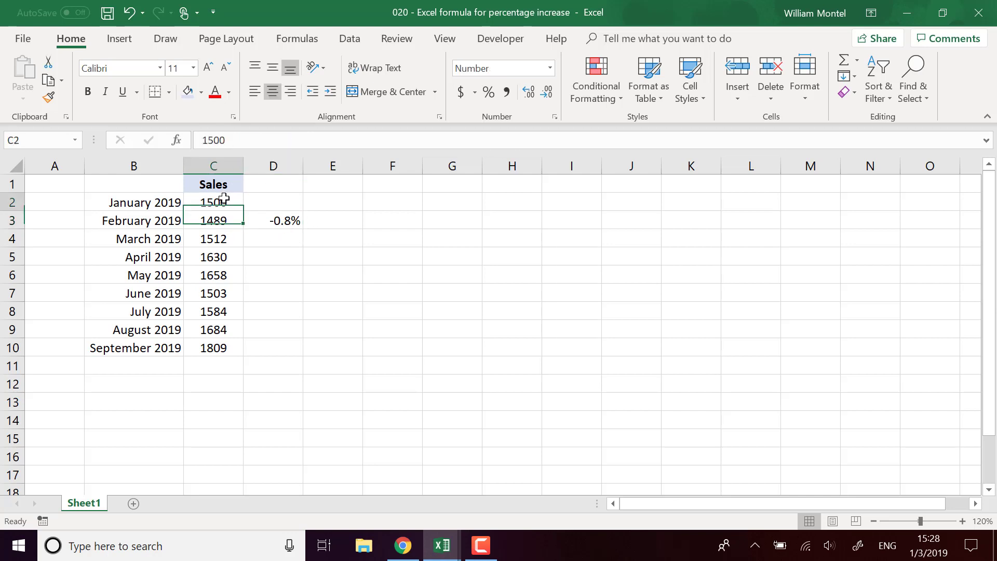
{"action": "left_click", "coordinate": [292, 221]}
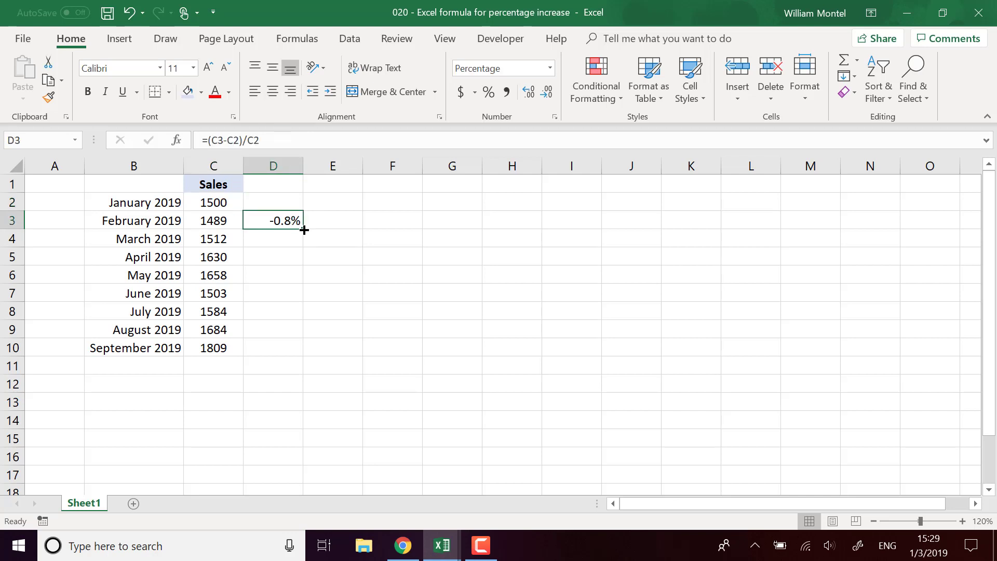
{"action": "left_click_drag", "start_coordinate": [304, 230], "coordinate": [295, 355]}
{"action": "left_click", "coordinate": [381, 233]}
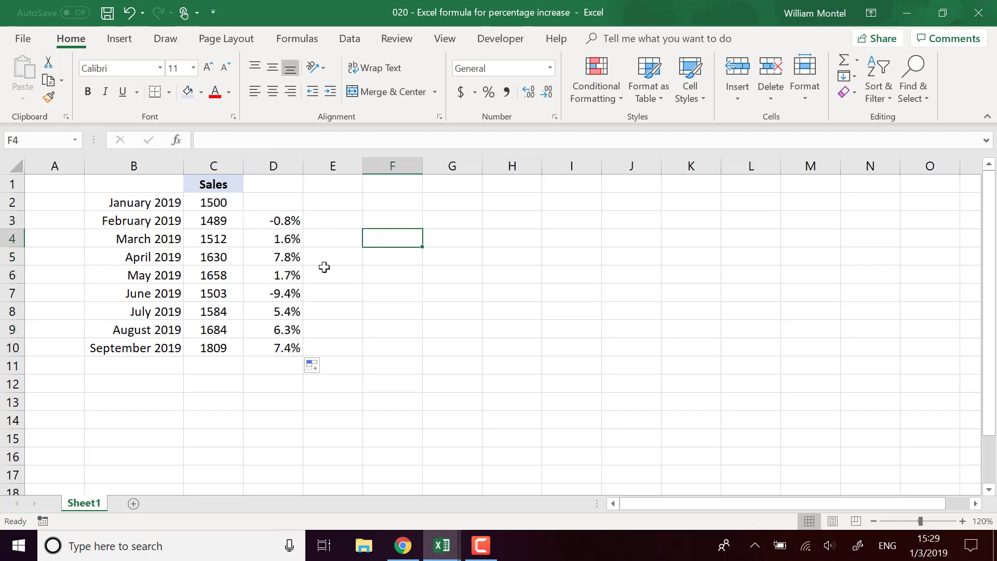
Step: Examine the June and July percentage changes in D7 and D8 against the sales values their formulas reference
{"action": "left_click", "coordinate": [293, 294]}
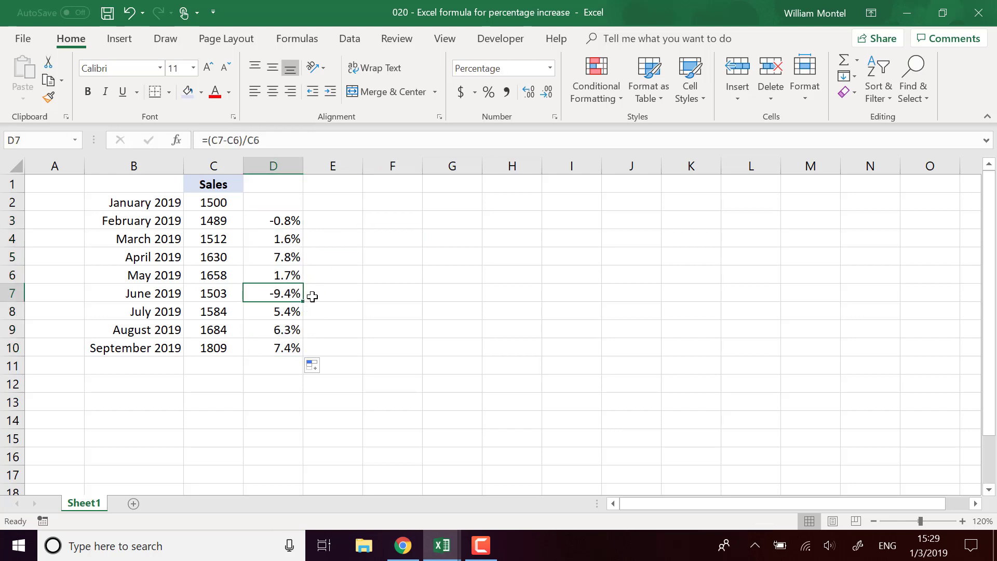
{"action": "left_click", "coordinate": [222, 275]}
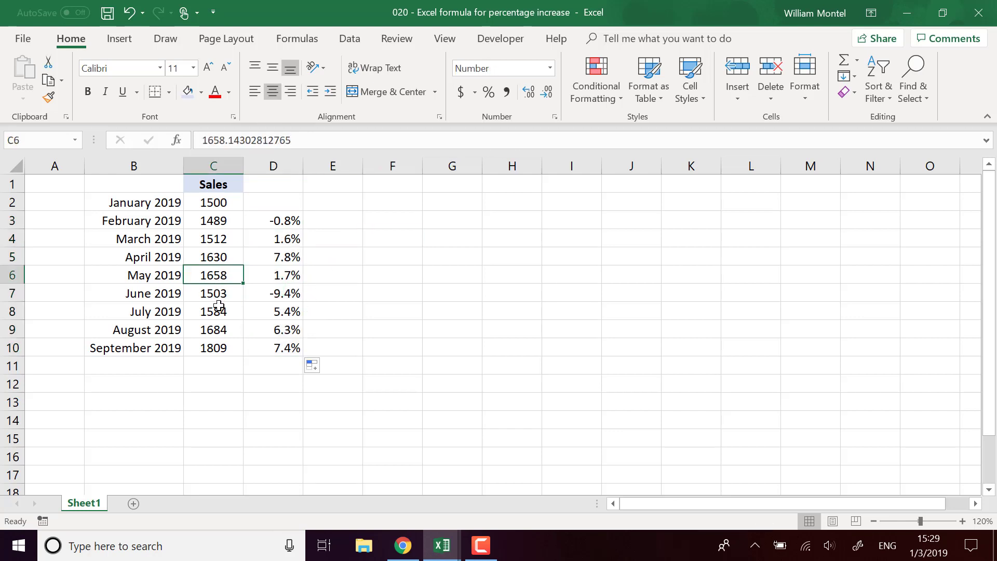
{"action": "left_click", "coordinate": [296, 294]}
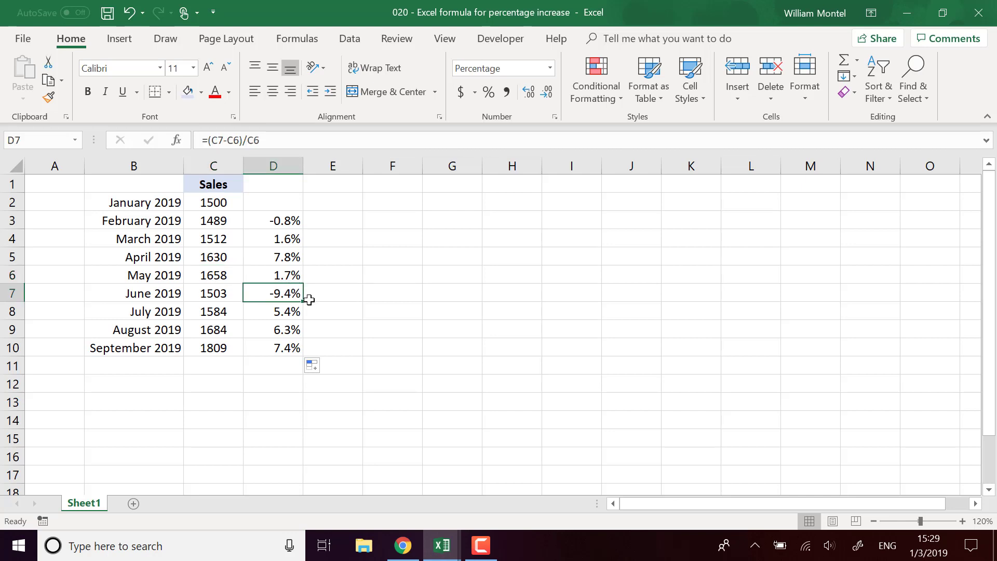
{"action": "left_click", "coordinate": [287, 309]}
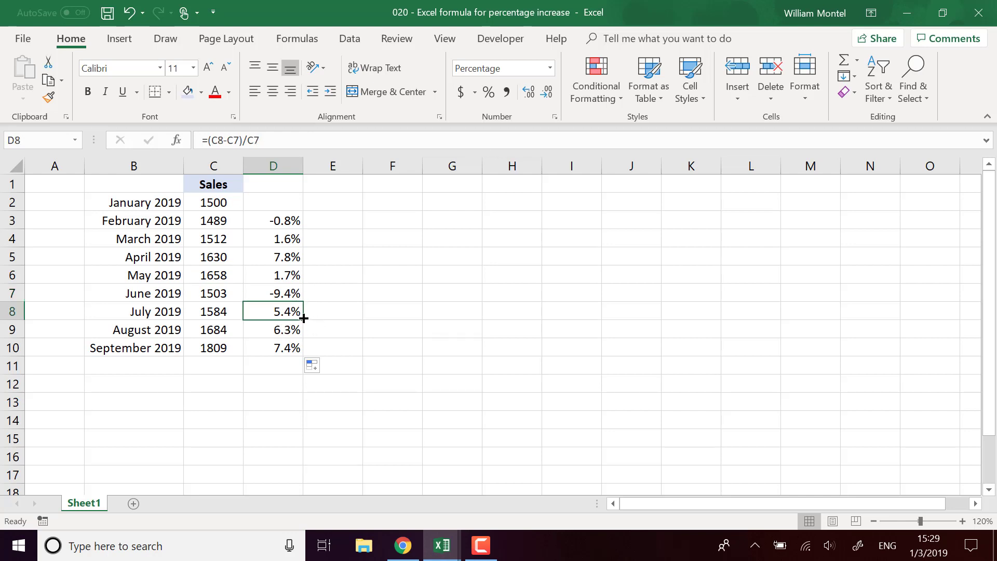
{"action": "left_click", "coordinate": [226, 297]}
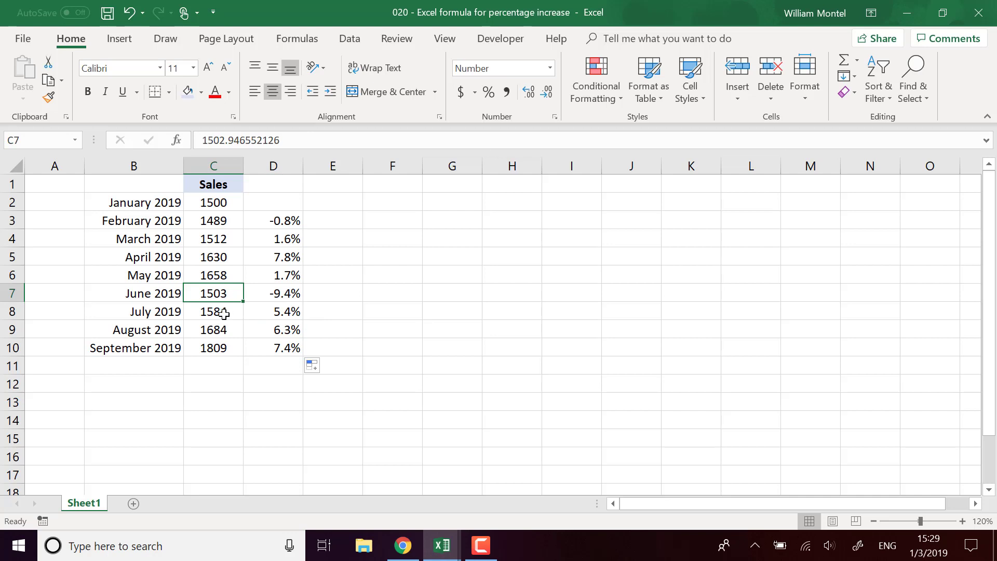
{"action": "left_click", "coordinate": [223, 314]}
{"action": "left_click", "coordinate": [284, 313]}
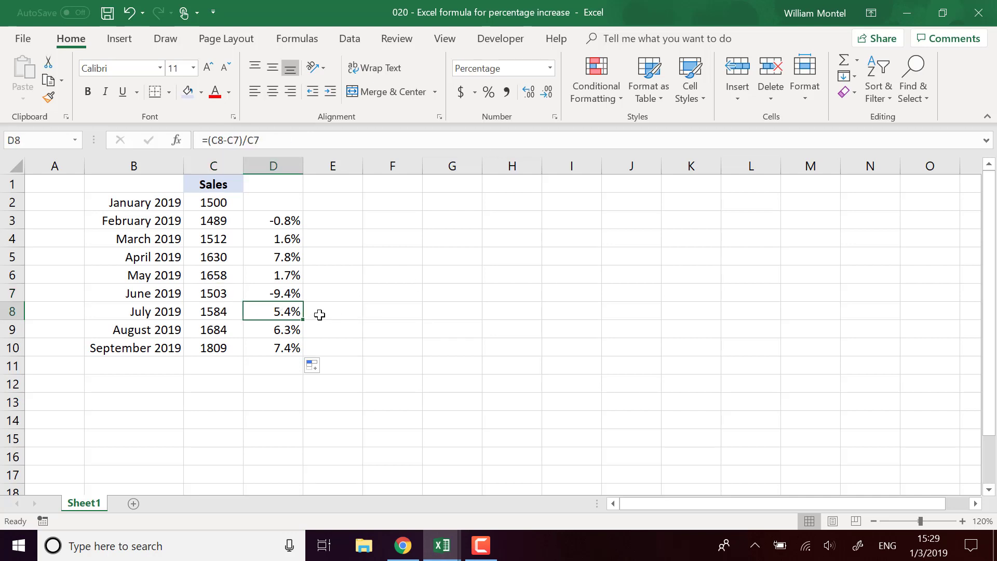
{"action": "left_click", "coordinate": [384, 207]}
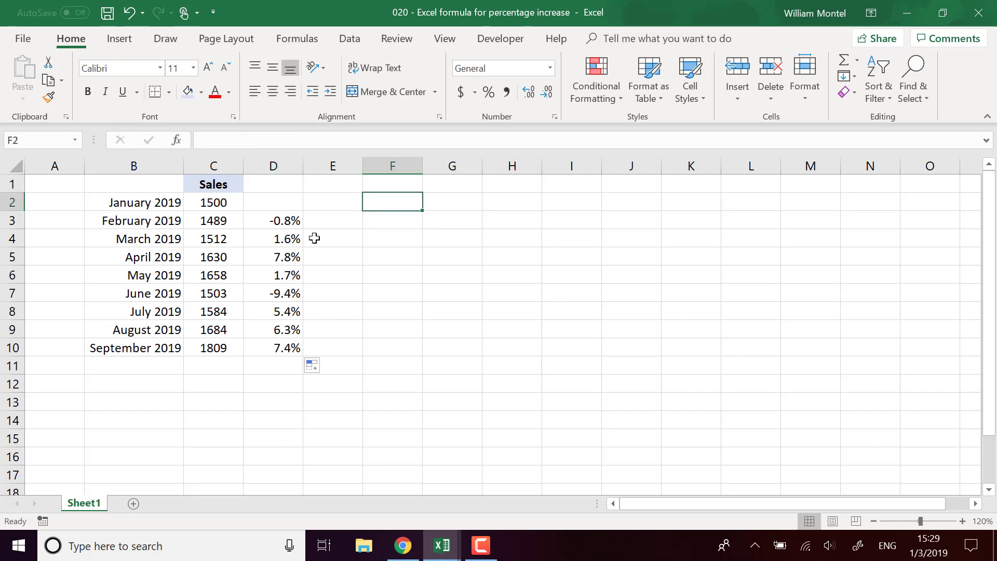
{"action": "left_click", "coordinate": [289, 220]}
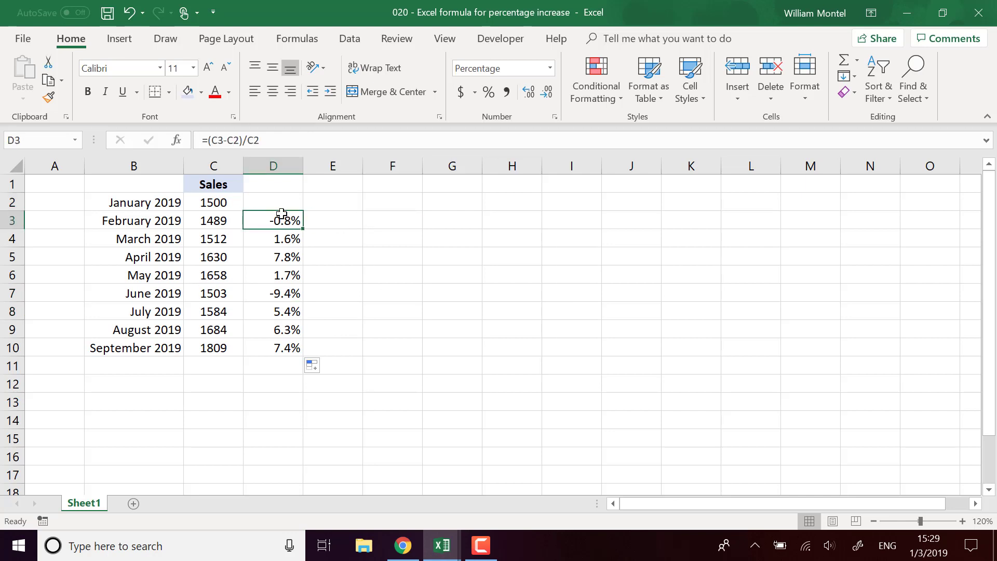
Step: Enter the header "% change" in D1 above the calculated percentages
{"action": "left_click", "coordinate": [284, 183]}
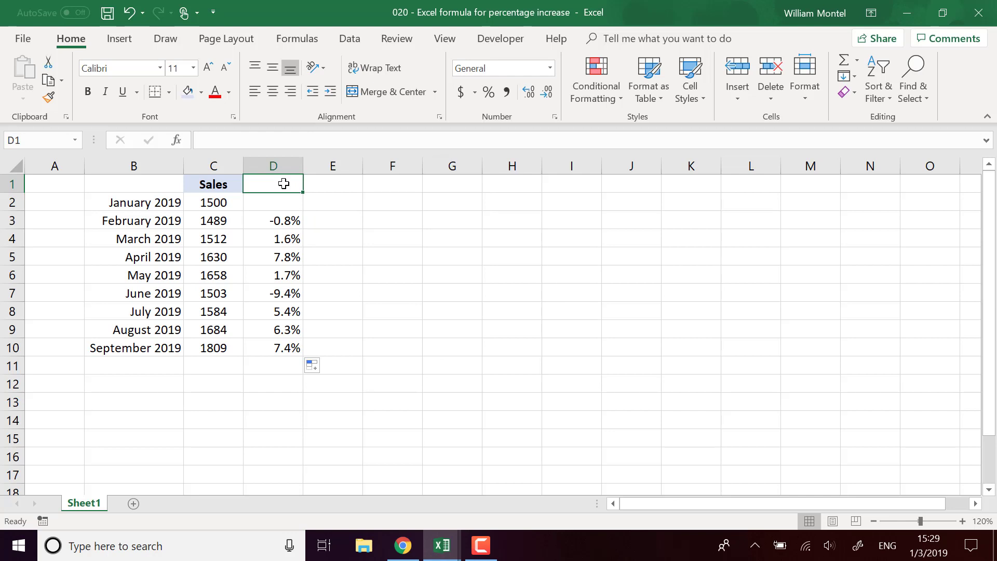
{"action": "type", "text": "%"}
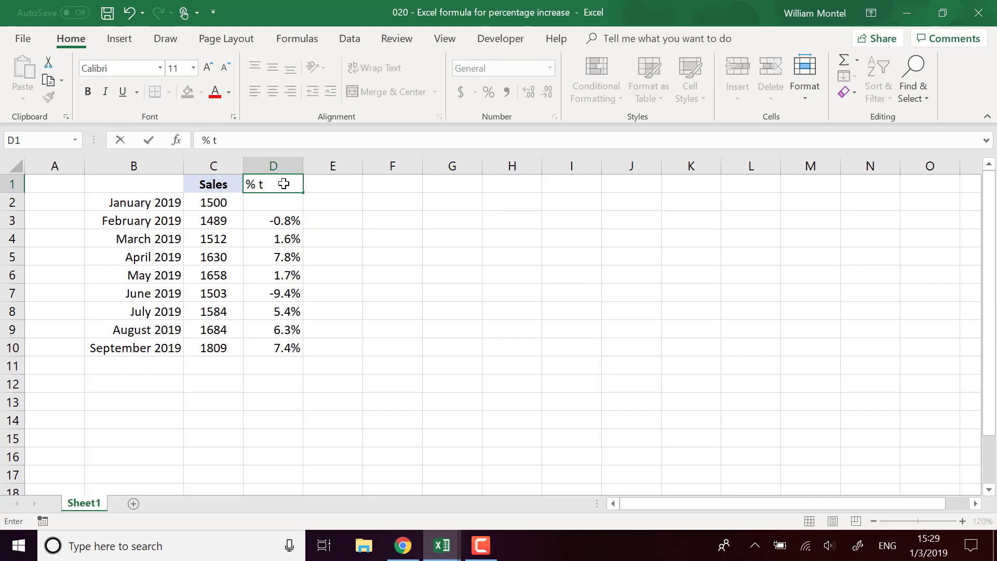
{"action": "type", "text": " change"}
{"action": "key", "text": "Return"}
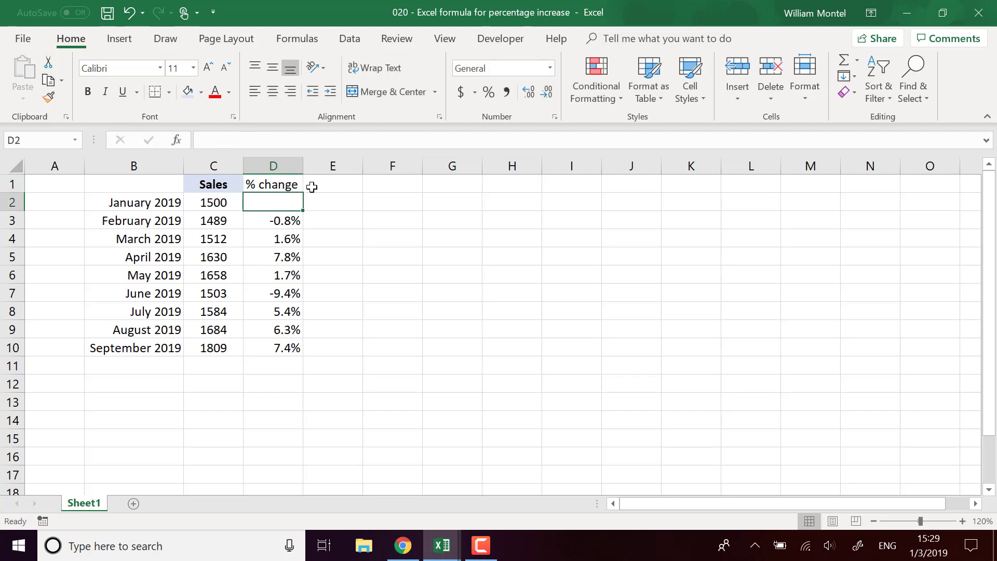
{"action": "left_click", "coordinate": [283, 224]}
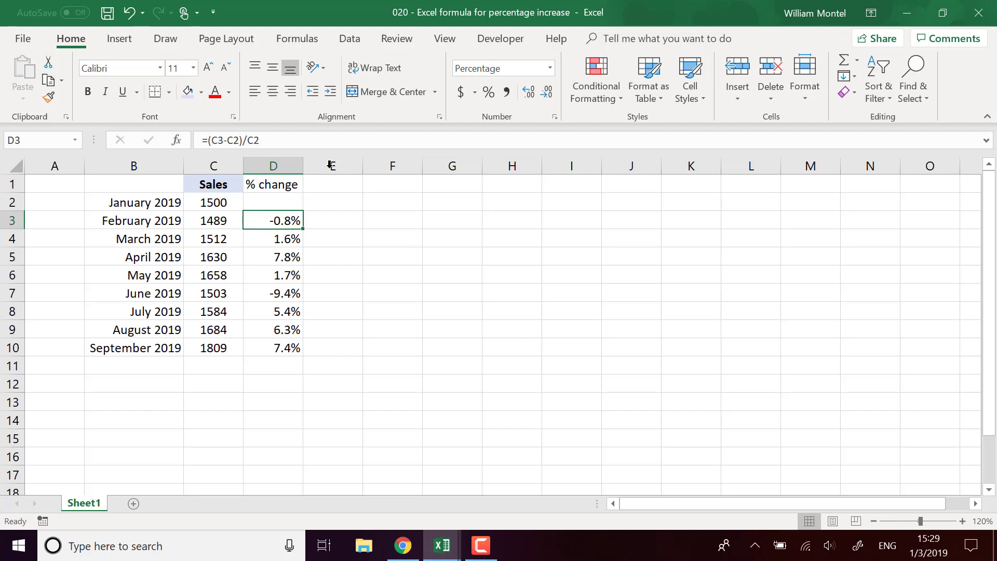
Step: Enter the formula +C2*(1+15/100) in F2 to increase January sales by 15 percent
{"action": "left_click", "coordinate": [412, 206]}
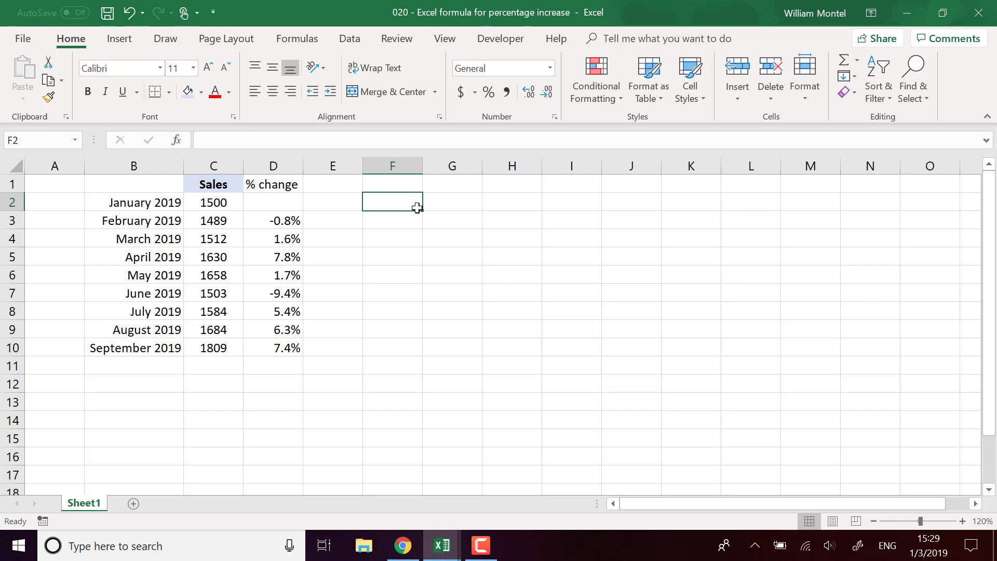
{"action": "type", "text": "+"}
{"action": "key", "text": "Left"}
{"action": "key", "text": "Left"}
{"action": "key", "text": "Left"}
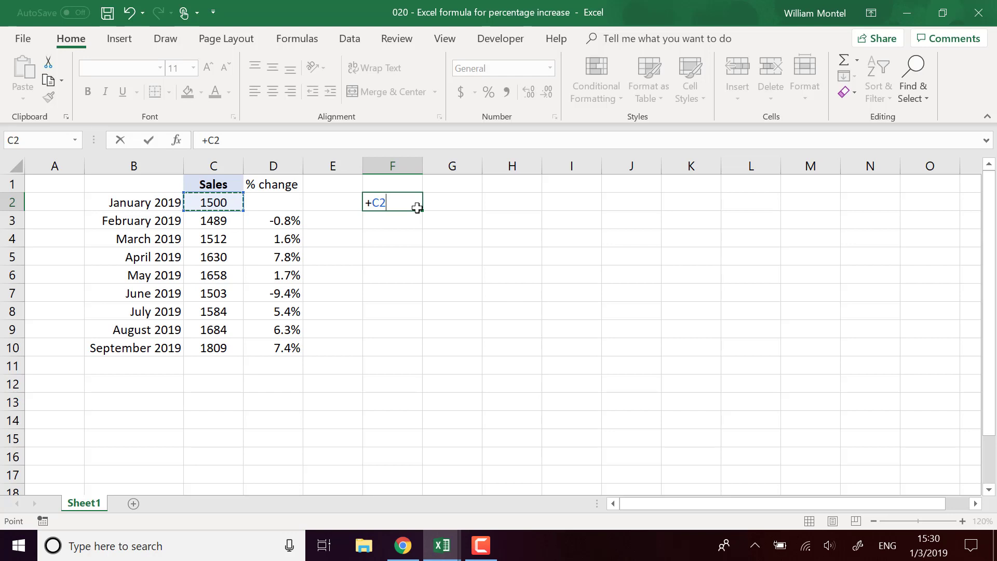
{"action": "type", "text": "*"}
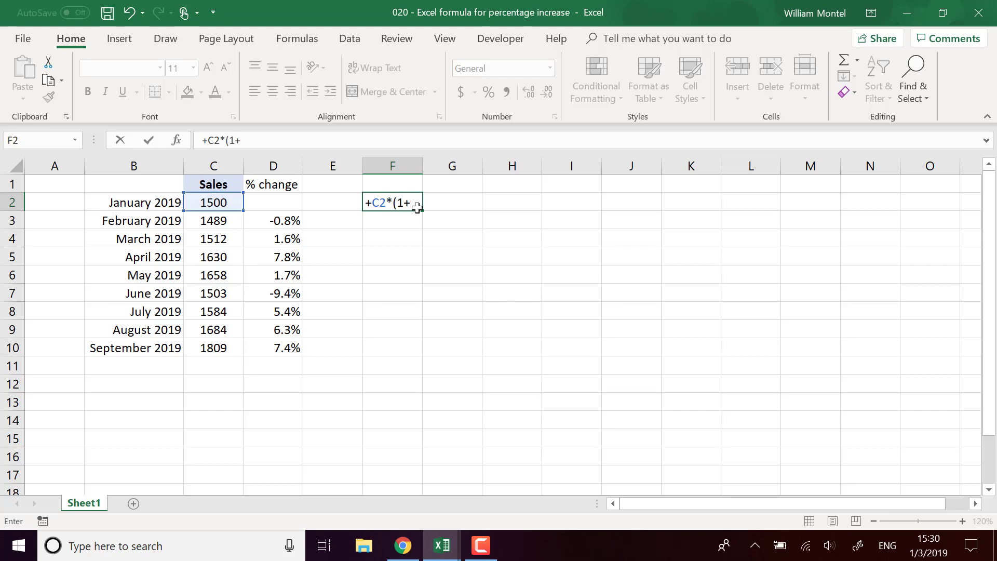
{"action": "type", "text": "(1+15/100"}
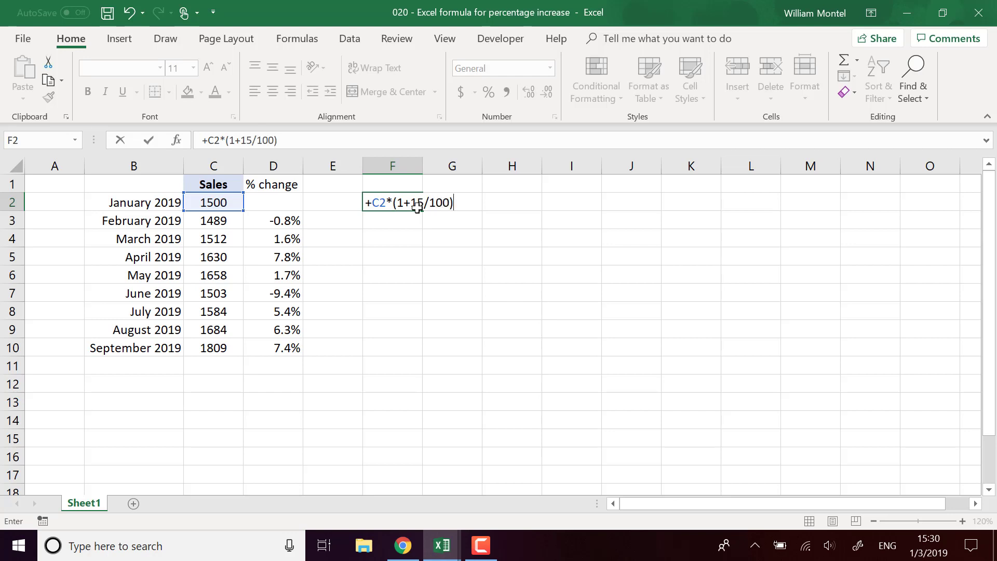
{"action": "key", "text": "Return"}
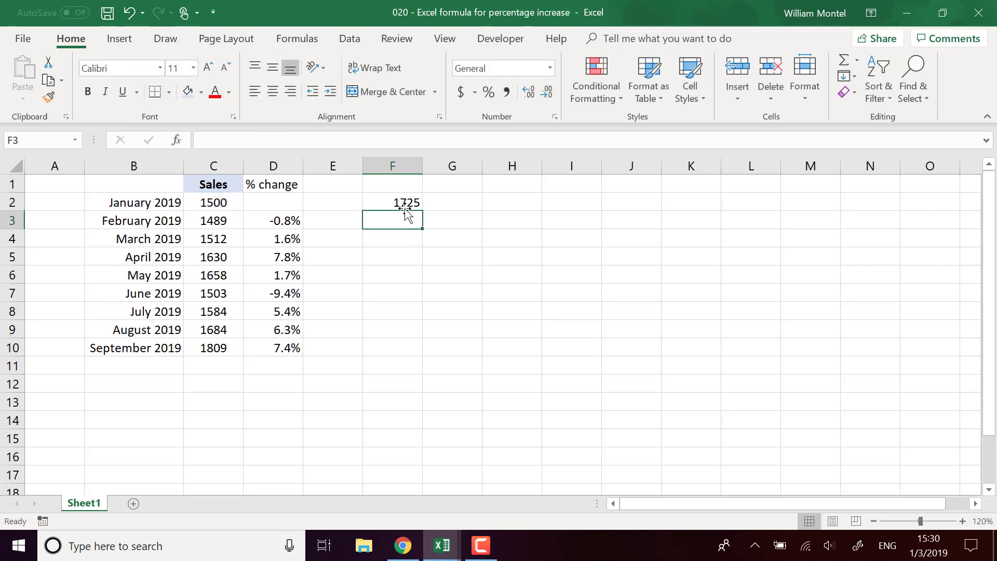
Step: Copy the 15 percent increase formula from F2 into G2
{"action": "left_click", "coordinate": [406, 204]}
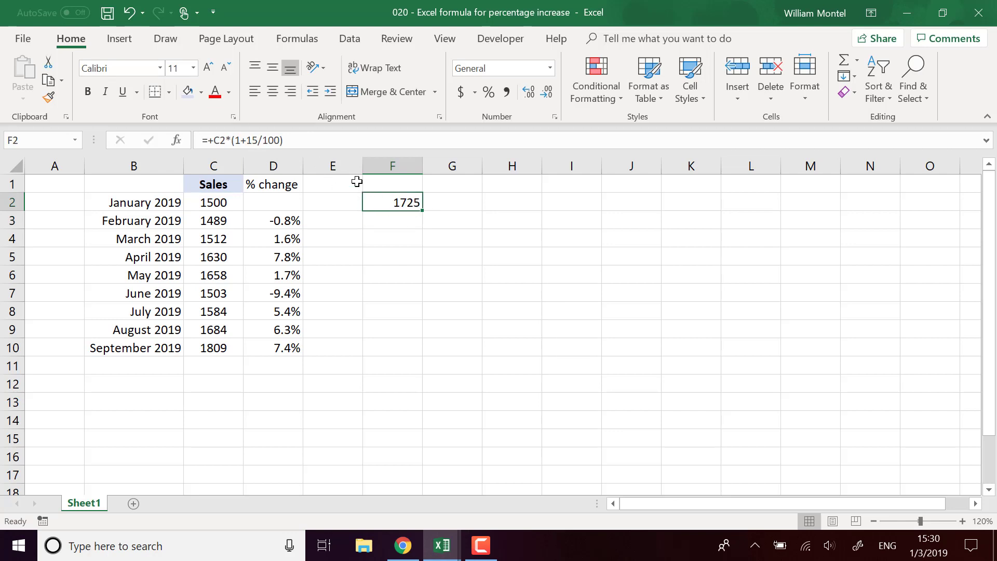
{"action": "left_click", "coordinate": [249, 140]}
{"action": "double_click", "coordinate": [249, 139]}
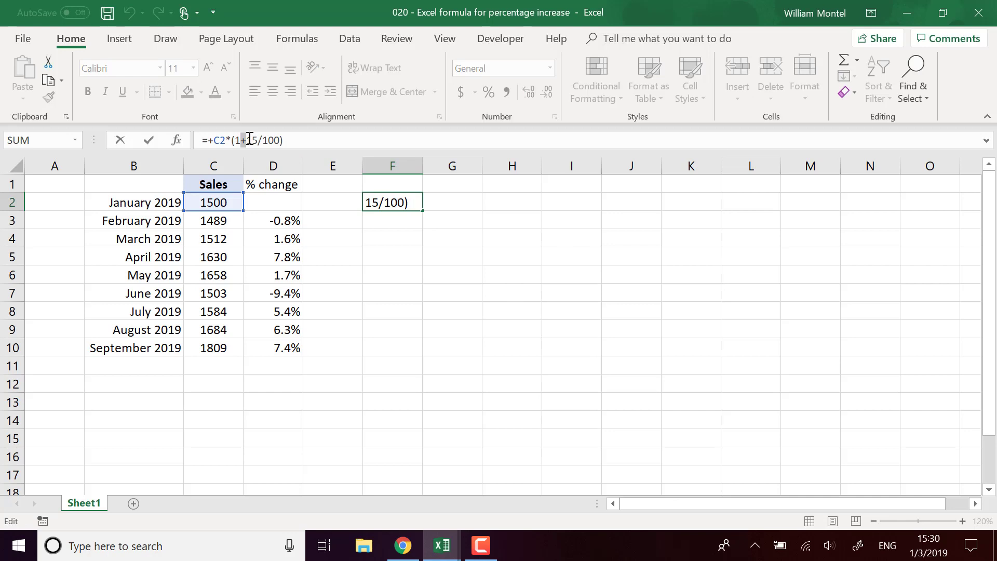
{"action": "key", "text": "ctrl+Return"}
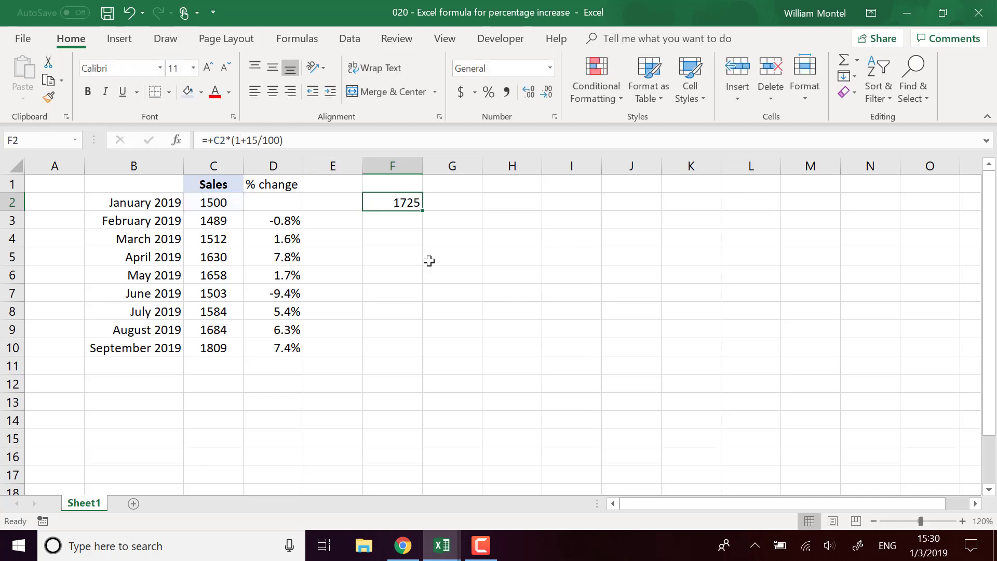
{"action": "key", "text": "ctrl+c"}
{"action": "left_click", "coordinate": [470, 200]}
{"action": "key", "text": "ctrl+v"}
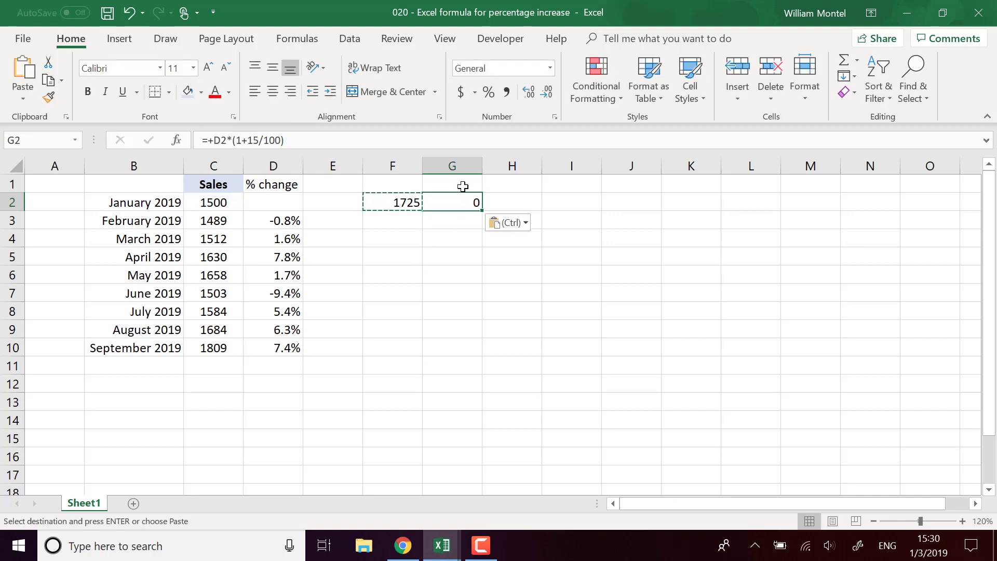
Step: Change the G2 formula to =+C2*(1-15/100) to decrease January sales by 15 percent
{"action": "left_click", "coordinate": [249, 140]}
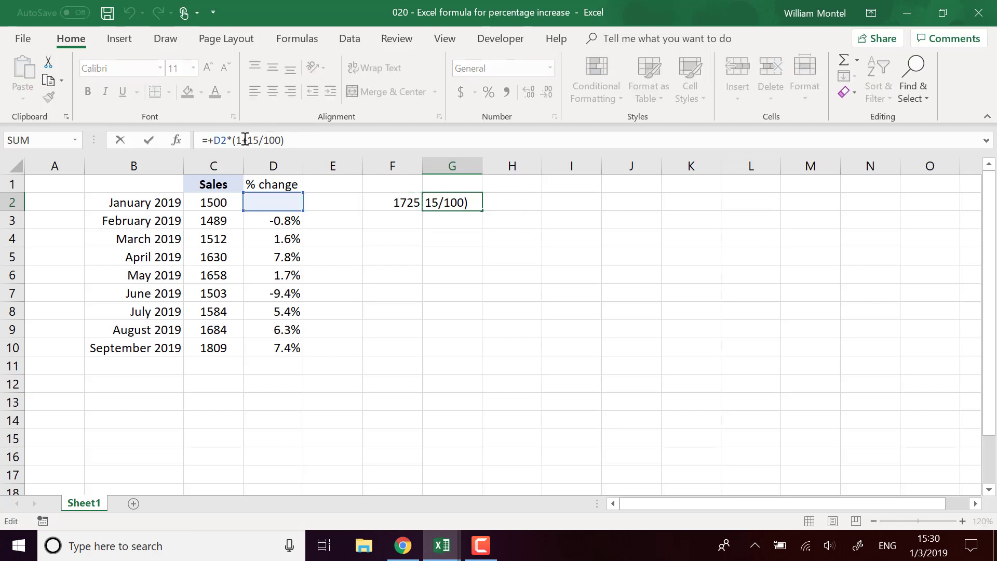
{"action": "left_click_drag", "start_coordinate": [263, 193], "coordinate": [225, 201]}
{"action": "left_click_drag", "start_coordinate": [243, 144], "coordinate": [245, 144]}
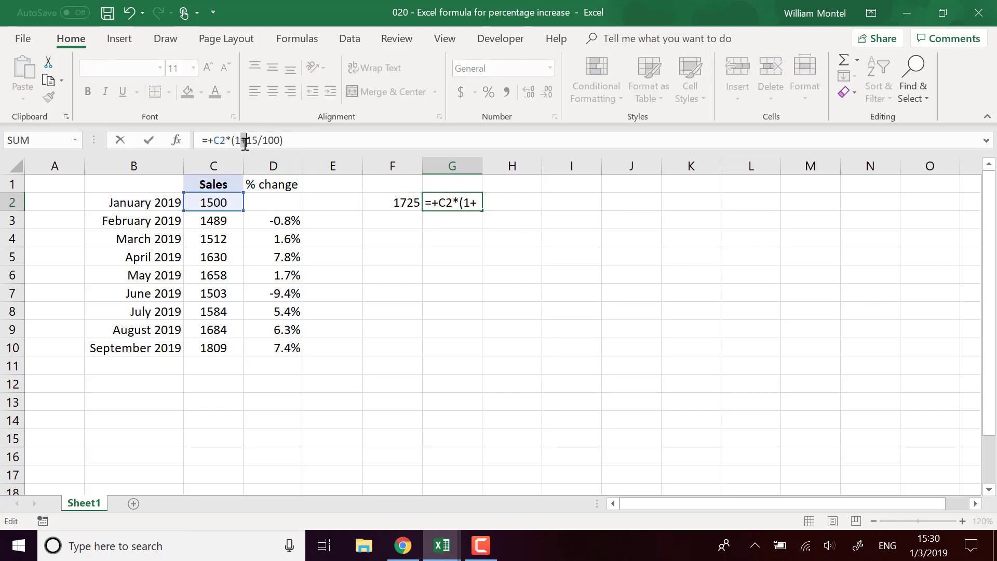
{"action": "type", "text": "-"}
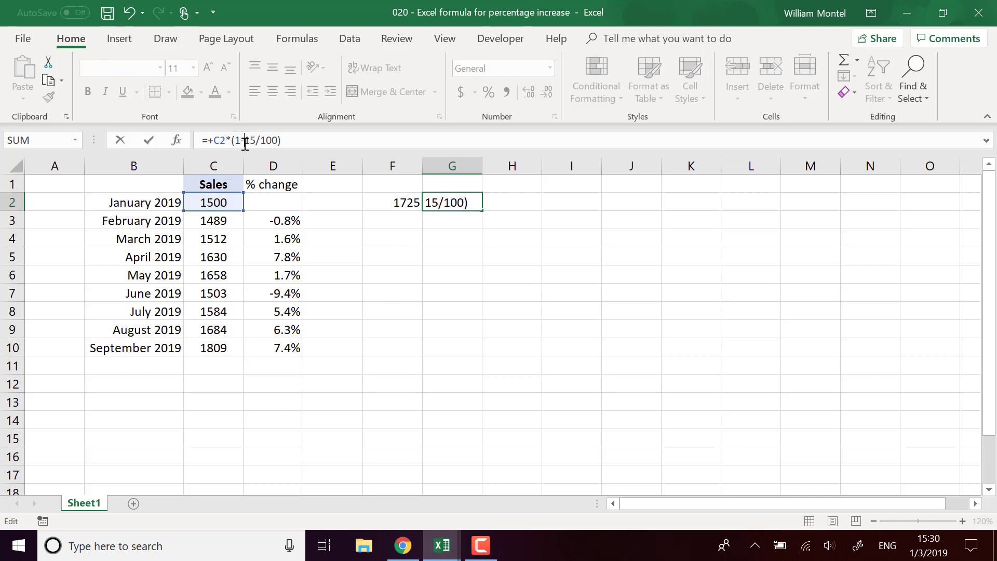
{"action": "key", "text": "Return"}
{"action": "left_click", "coordinate": [470, 208]}
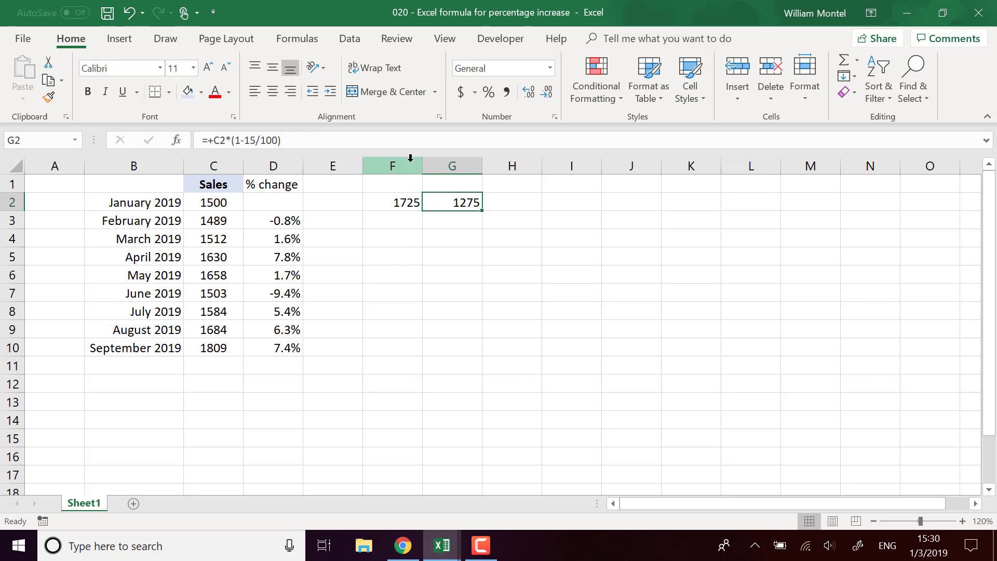
Step: Examine the month-over-month changes between January and September, including the cells referenced by the D10 formula
{"action": "left_click_drag", "start_coordinate": [407, 161], "coordinate": [452, 161]}
{"action": "left_click", "coordinate": [294, 220]}
{"action": "left_click", "coordinate": [213, 240]}
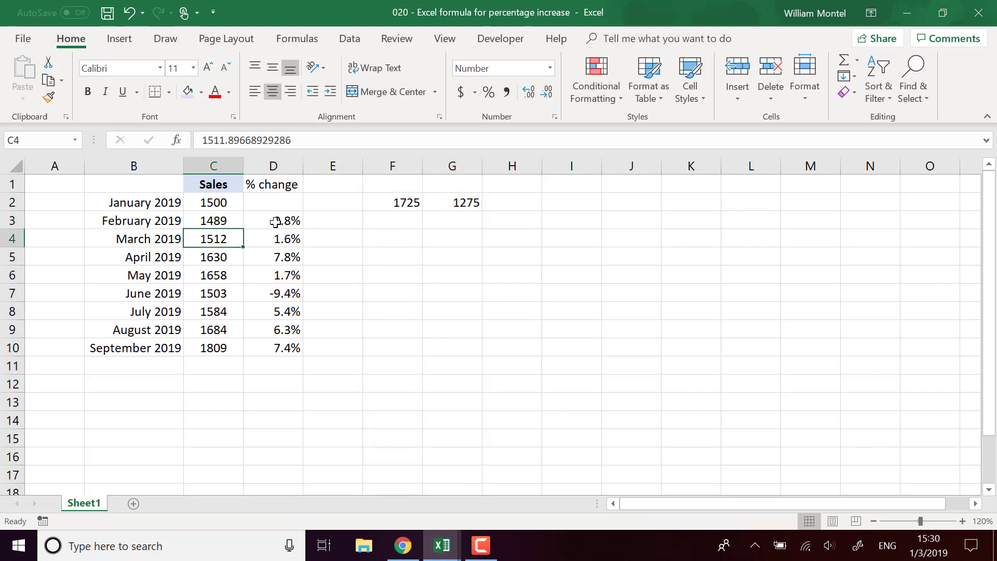
{"action": "left_click", "coordinate": [282, 218]}
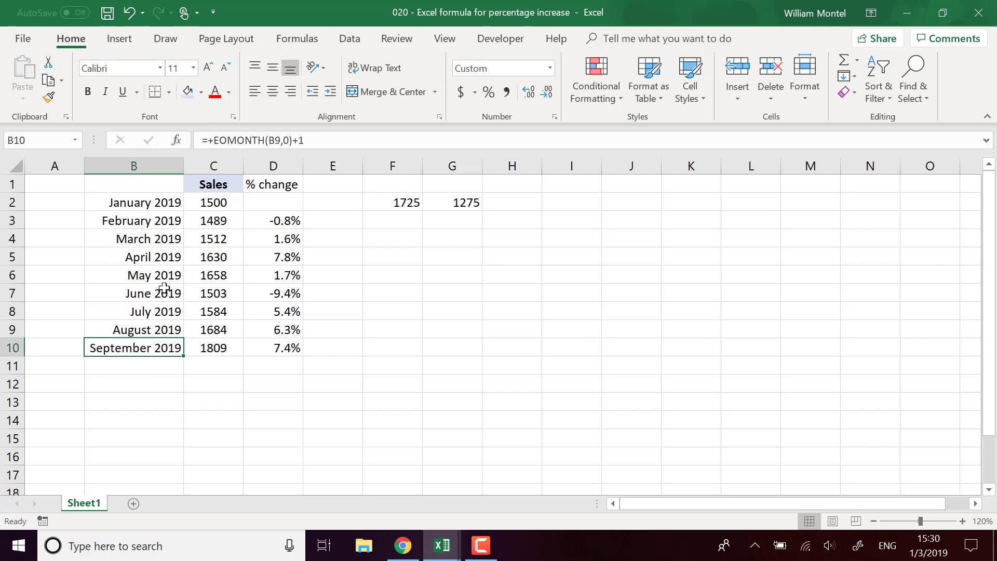
{"action": "left_click", "coordinate": [145, 202]}
{"action": "left_click", "coordinate": [155, 349]}
{"action": "left_click", "coordinate": [287, 349]}
{"action": "left_click", "coordinate": [308, 143]}
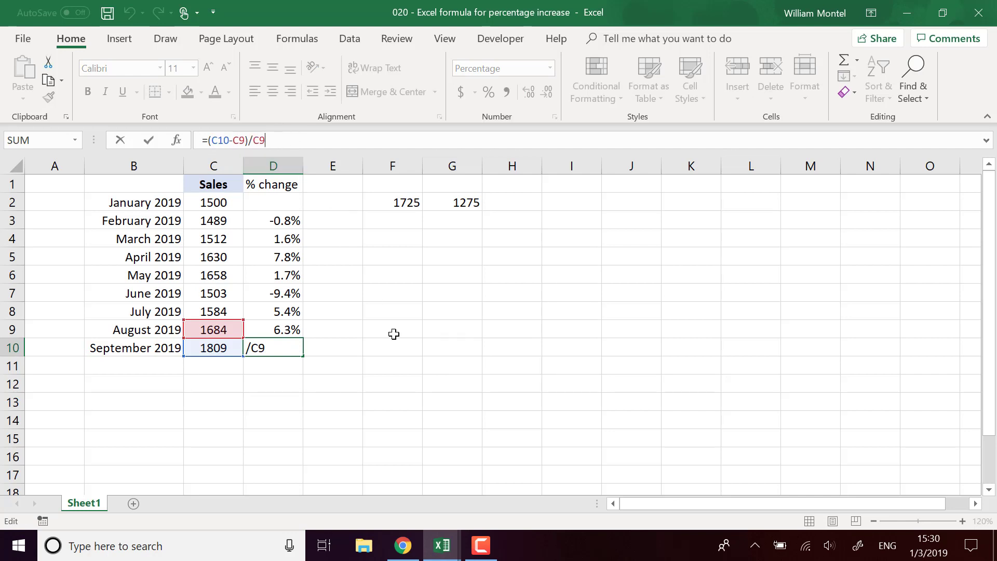
{"action": "left_click", "coordinate": [419, 366]}
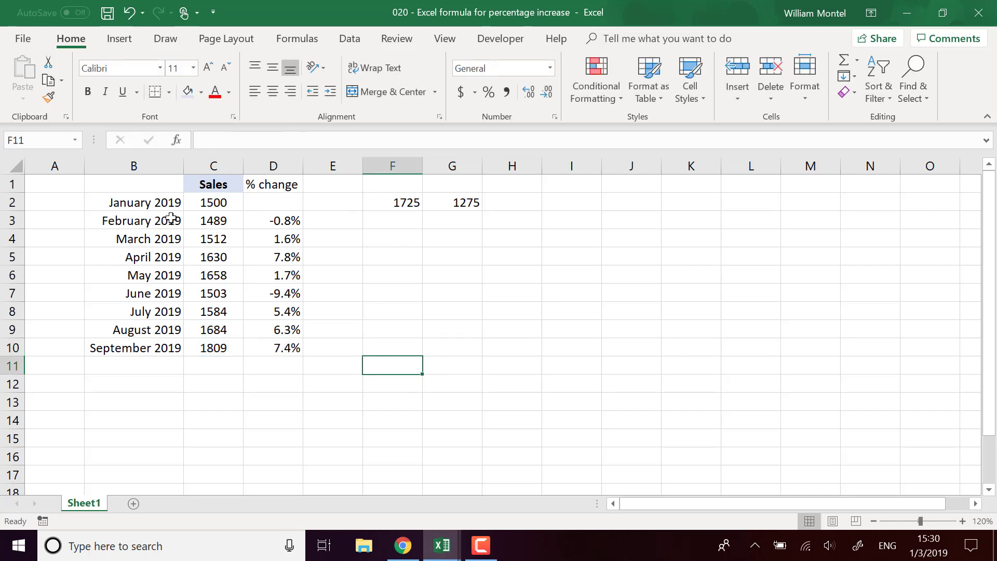
Step: Enter the label "Jan to sep" in G9
{"action": "left_click", "coordinate": [451, 344]}
{"action": "left_click", "coordinate": [442, 327]}
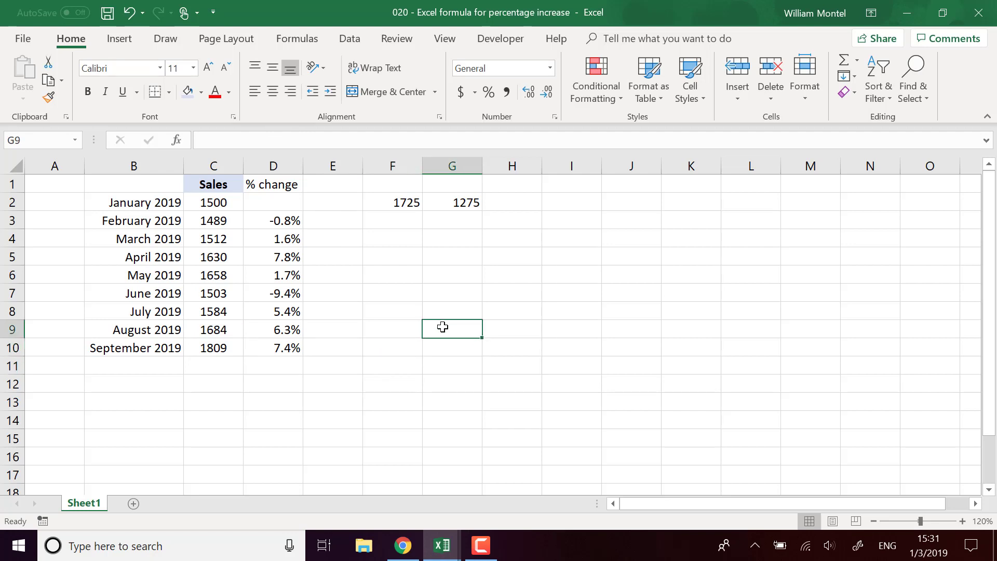
{"action": "type", "text": "Jan to s"}
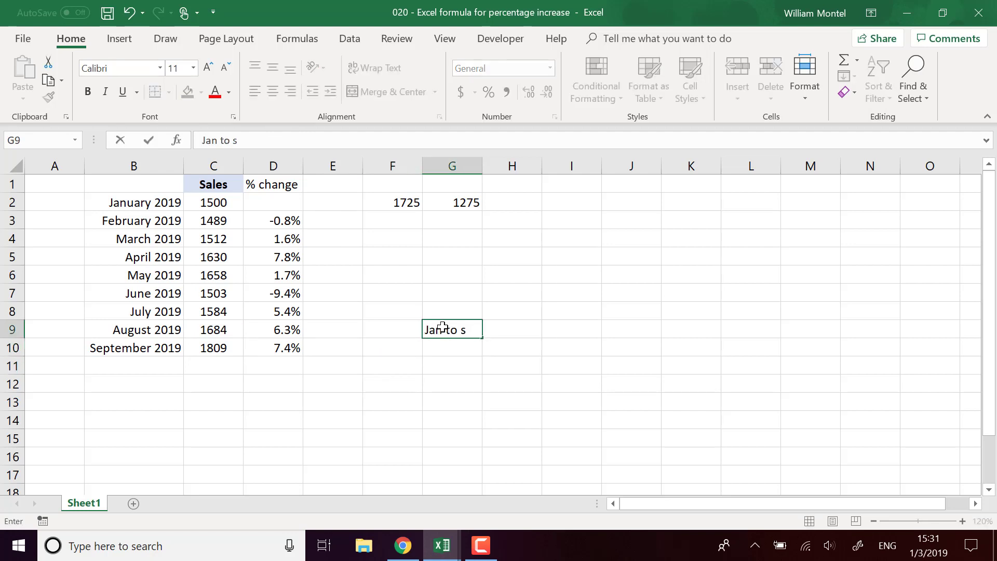
{"action": "type", "text": "ep"}
{"action": "key", "text": "Return"}
Step: Enter the formula =(C10-C2)/C2 in H9 to calculate the sales change from January to September
{"action": "key", "text": "Up"}
{"action": "key", "text": "Right"}
{"action": "type", "text": "="}
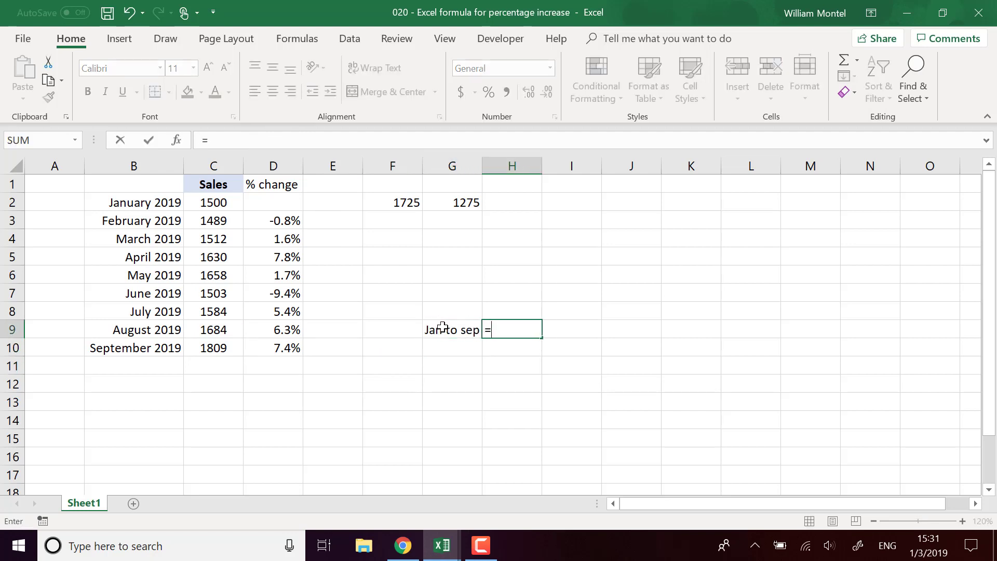
{"action": "left_click", "coordinate": [228, 345]}
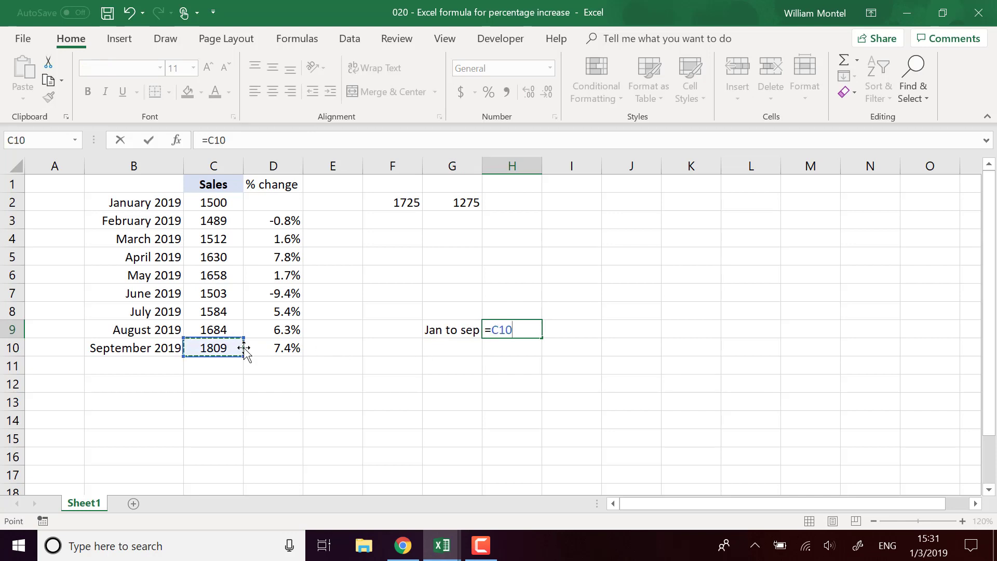
{"action": "left_click", "coordinate": [494, 328]}
{"action": "type", "text": "(C10"}
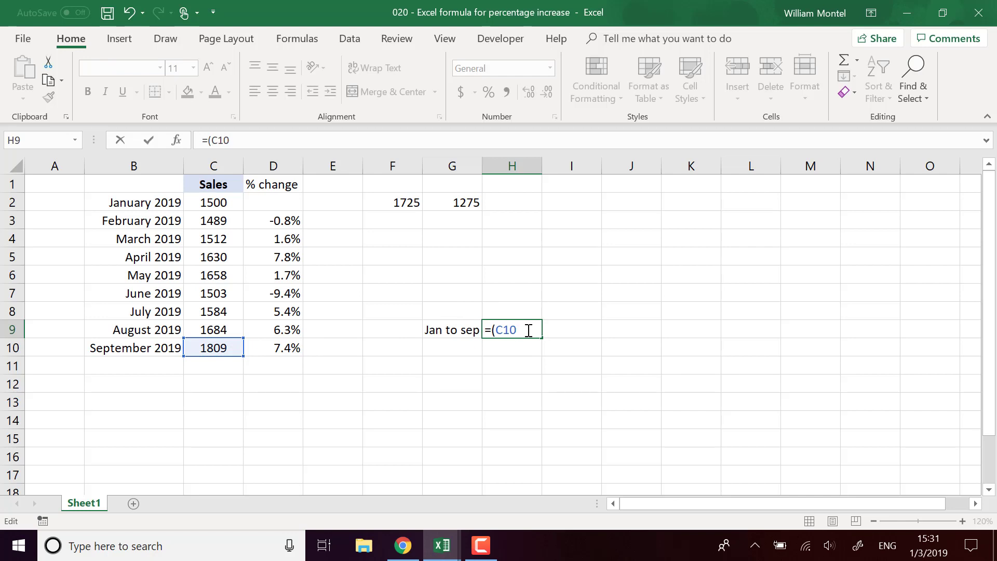
{"action": "type", "text": "_"}
{"action": "key", "text": "BackSpace"}
{"action": "type", "text": "-"}
{"action": "left_click", "coordinate": [226, 204]}
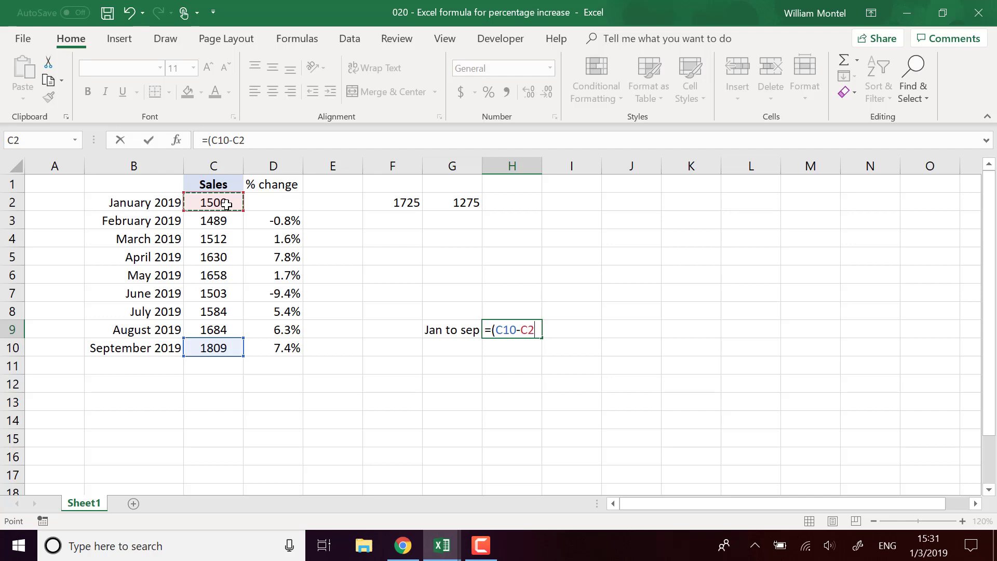
{"action": "type", "text": ")/"}
{"action": "left_click", "coordinate": [227, 204]}
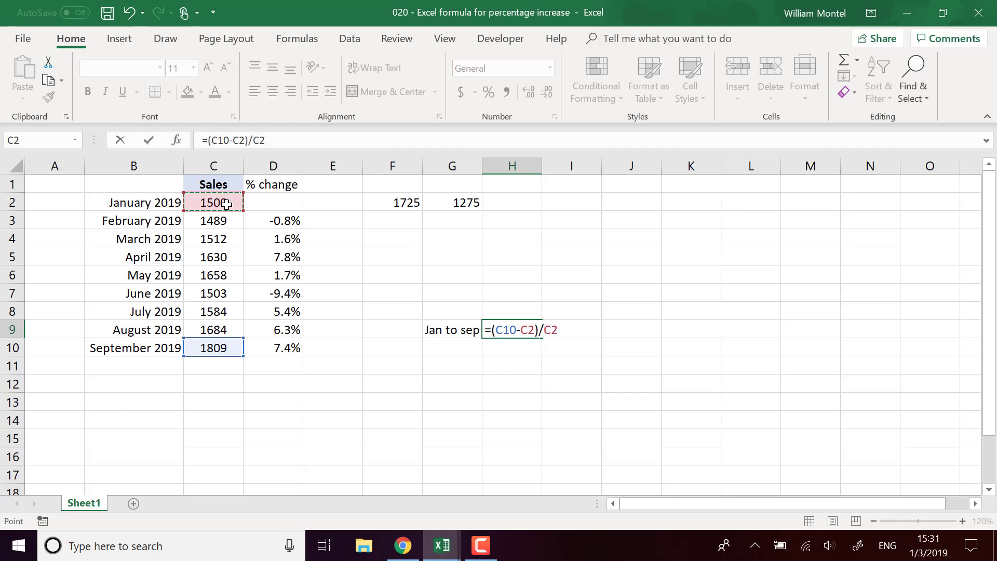
{"action": "key", "text": "Return"}
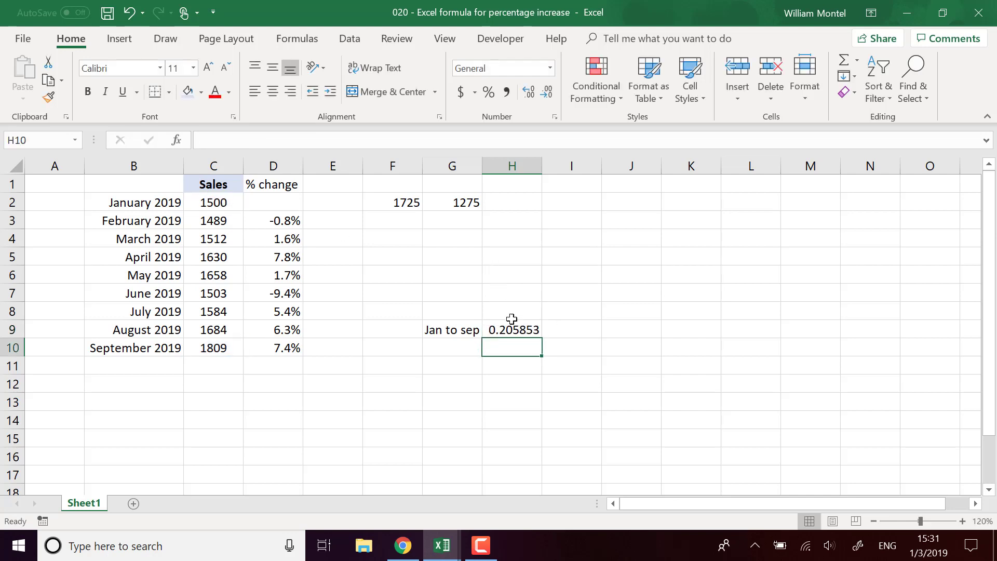
Step: Format the January-to-September change in H9 as a percentage with one decimal place
{"action": "left_click", "coordinate": [534, 326]}
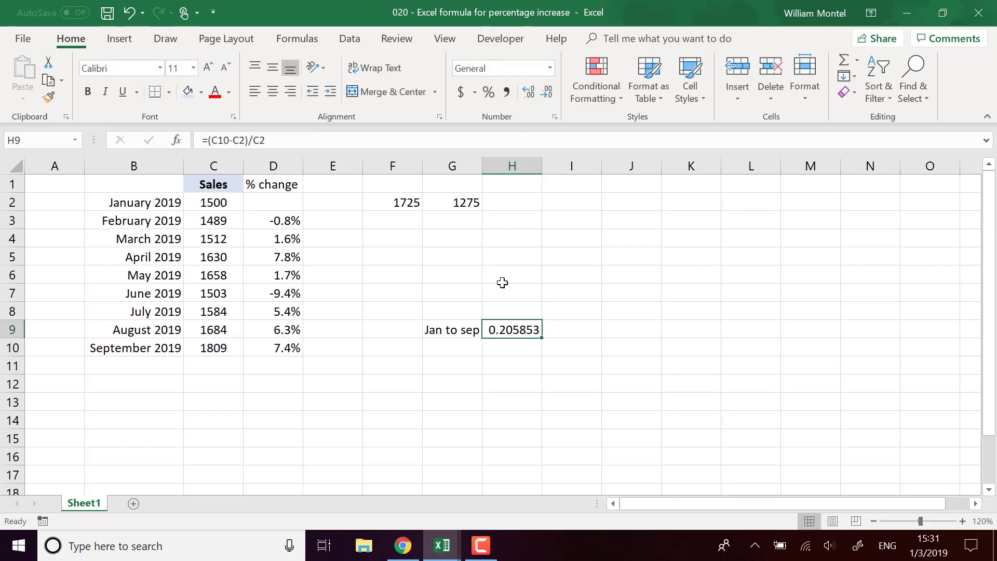
{"action": "left_click", "coordinate": [488, 92]}
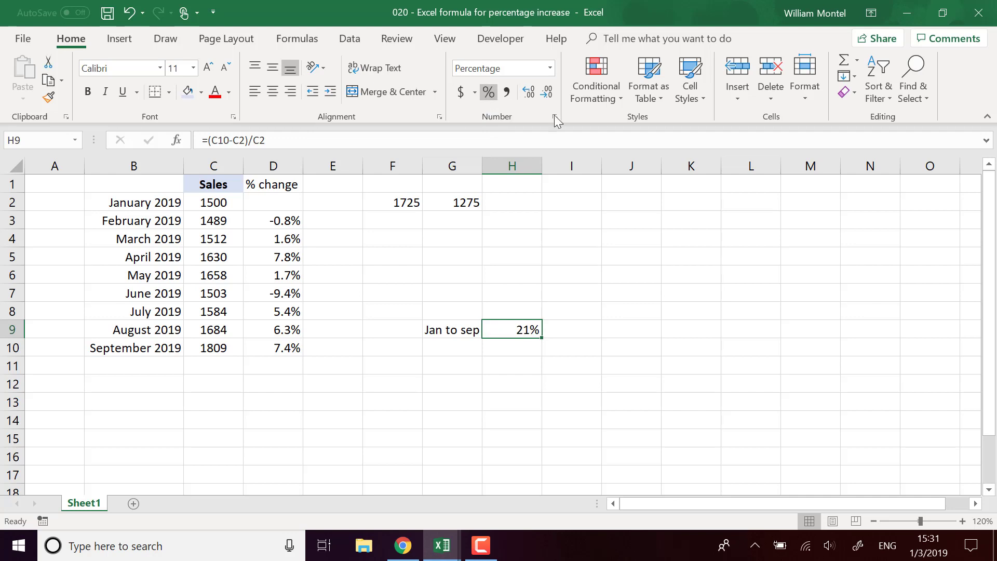
{"action": "left_click", "coordinate": [529, 93]}
Step: Compare the January and September sales in C2 and C10 with the overall percentage change in H9
{"action": "left_click", "coordinate": [222, 201]}
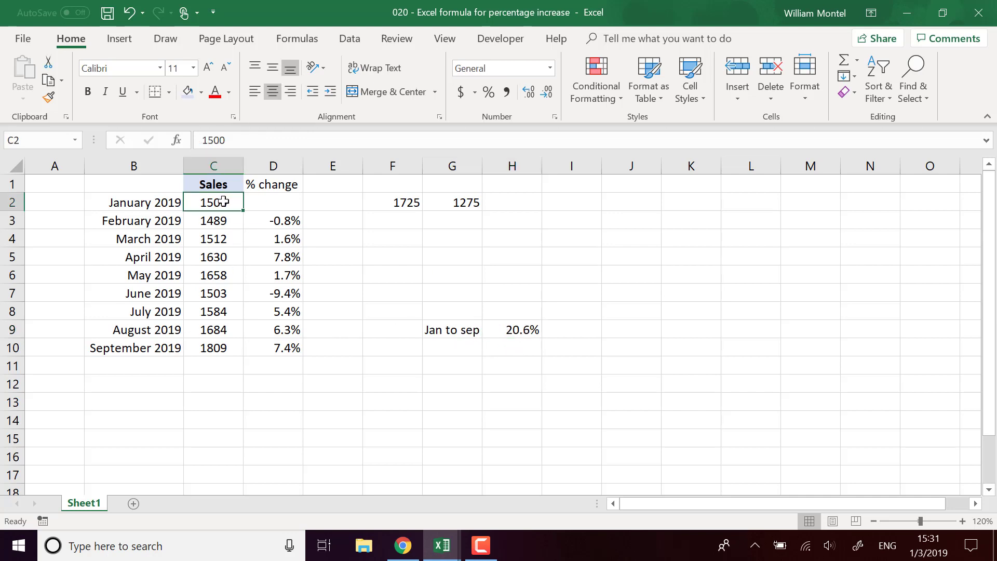
{"action": "left_click", "coordinate": [217, 348]}
{"action": "left_click", "coordinate": [227, 202]}
{"action": "left_click", "coordinate": [514, 333]}
{"action": "left_click", "coordinate": [532, 402]}
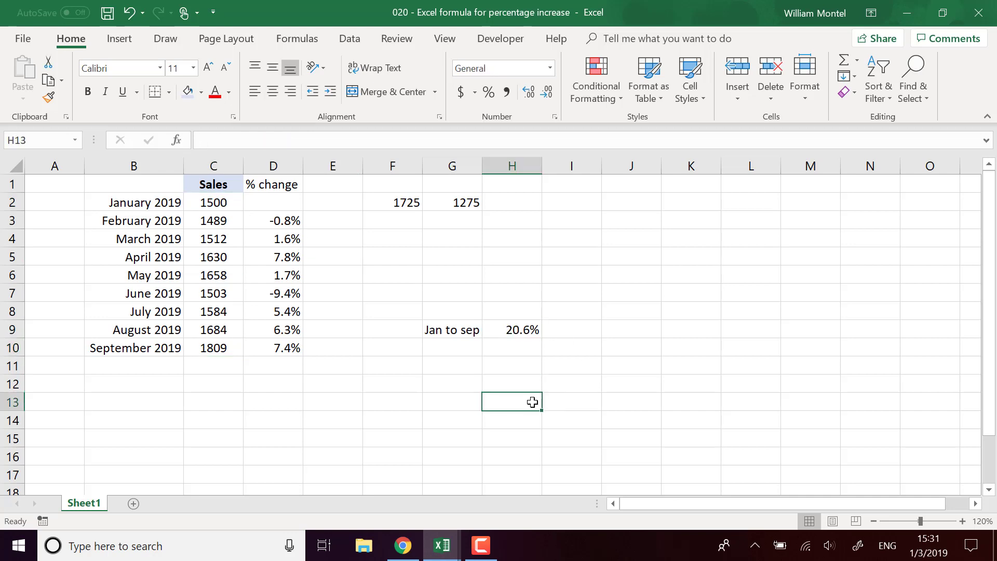